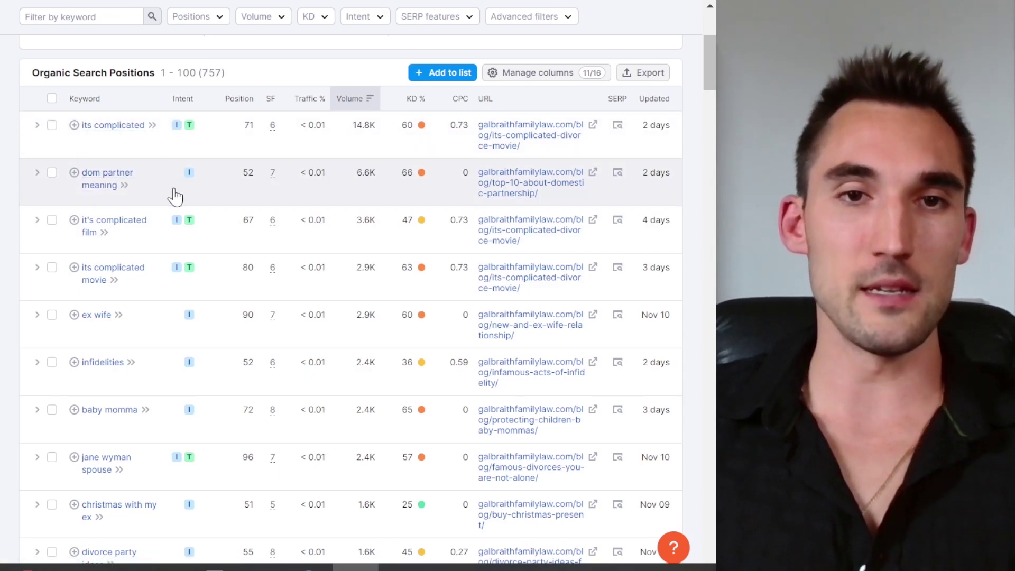
Step: Review the keywords, search volumes and ranking URLs in the US organic search positions for galbraithfamilylaw.com
scroll(125, 151, "down", 2)
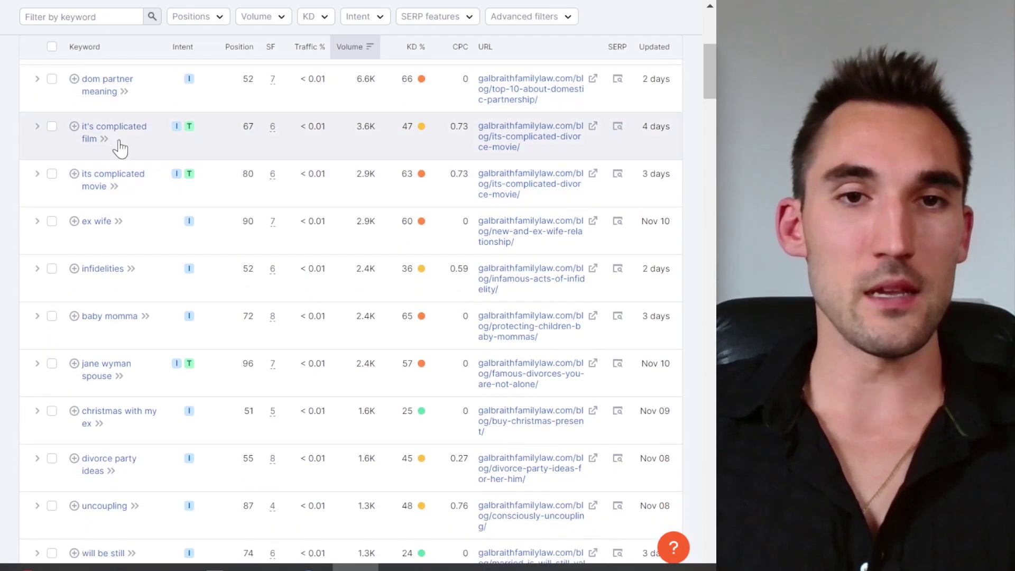
scroll(99, 161, "down", 2)
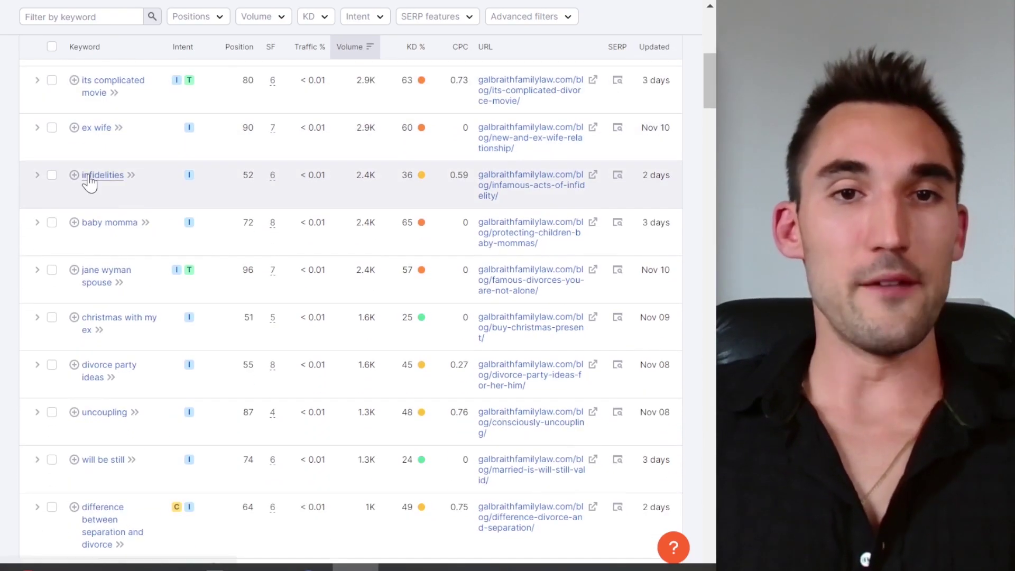
scroll(113, 177, "down", 2)
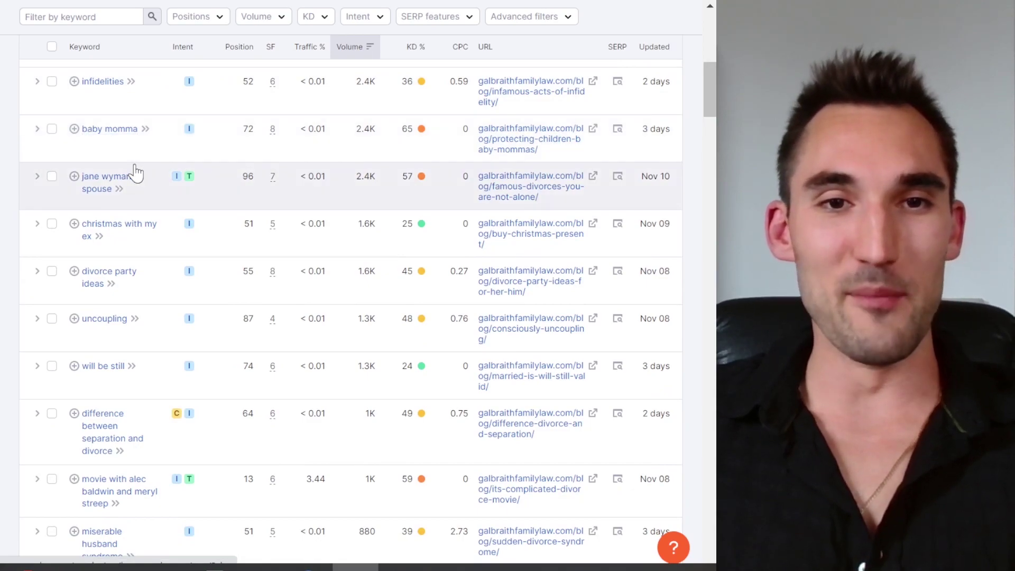
scroll(155, 228, "down", 2)
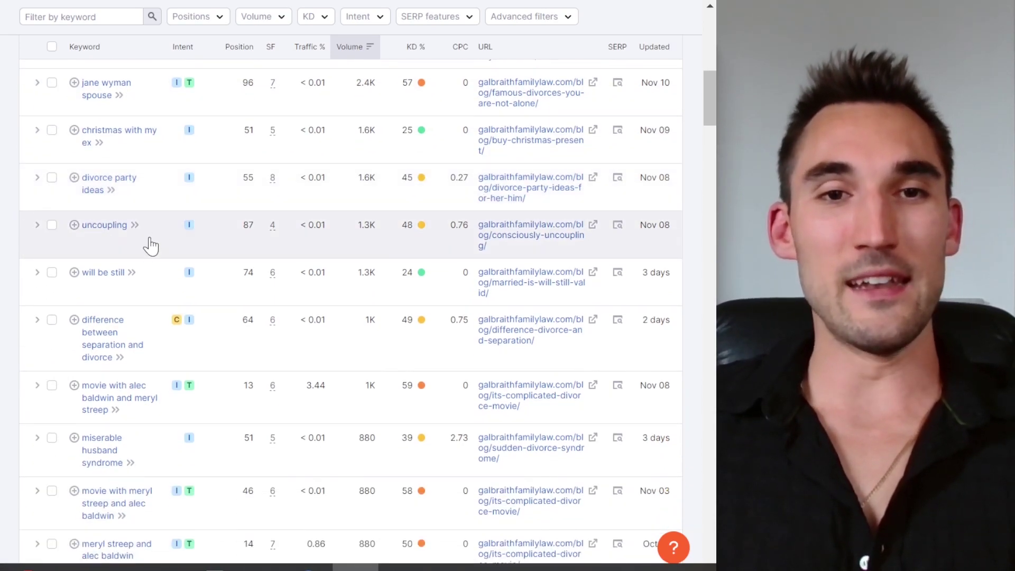
scroll(150, 269, "up", 15)
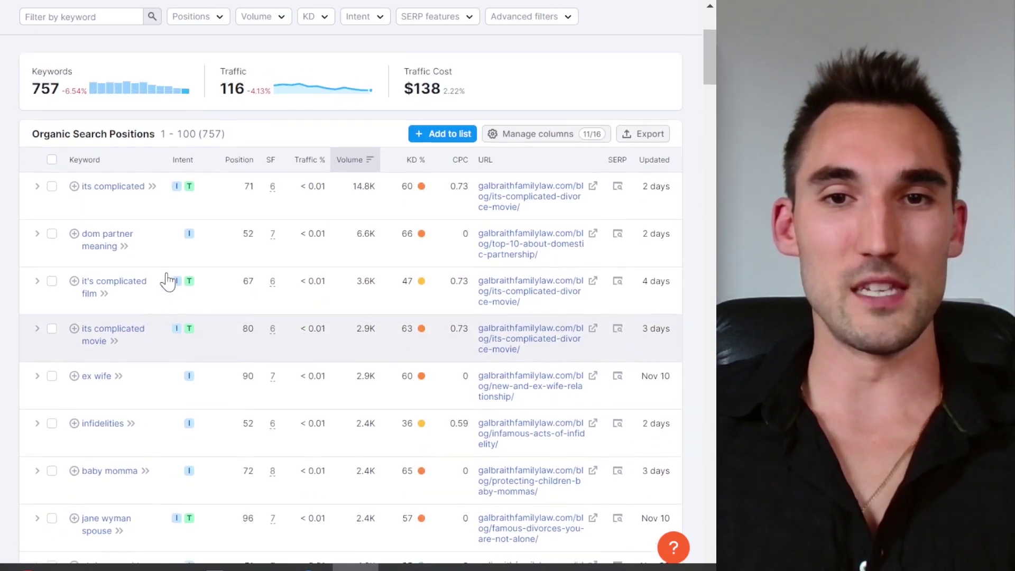
scroll(359, 280, "down", 2)
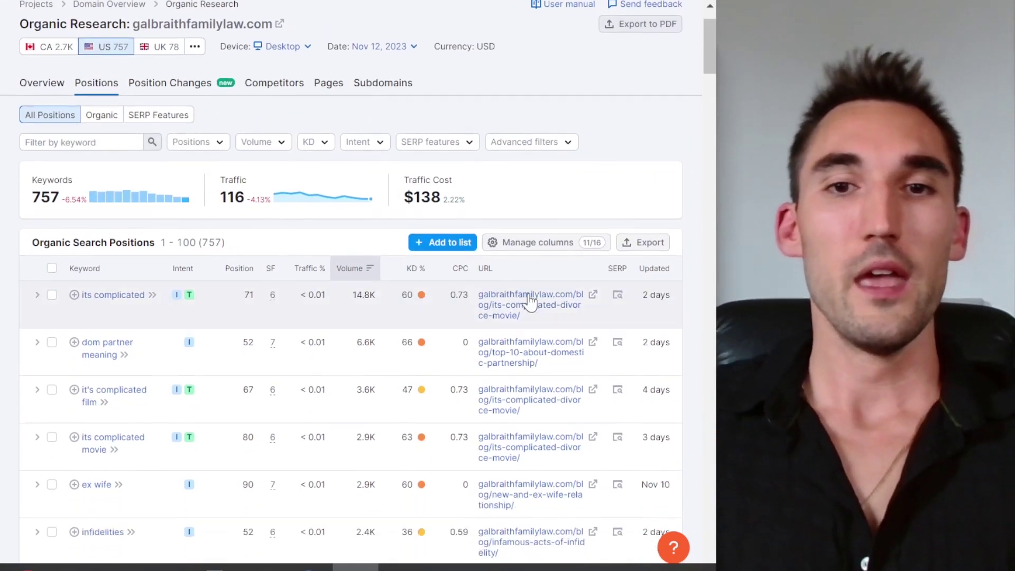
scroll(597, 272, "down", 2)
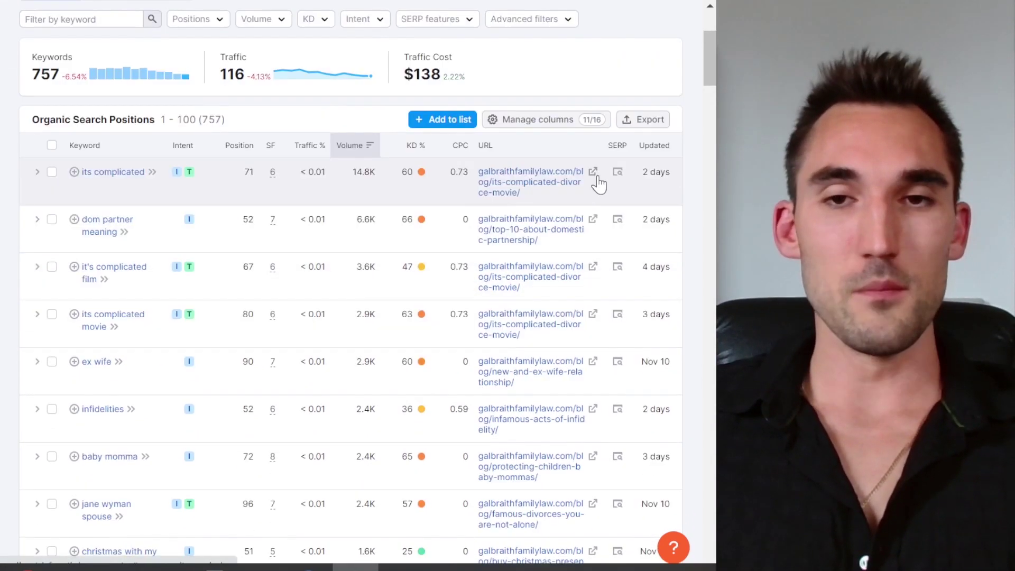
Step: Open the blog page ranking for the keyword "its complicated" and highlight its title
left_click(593, 161)
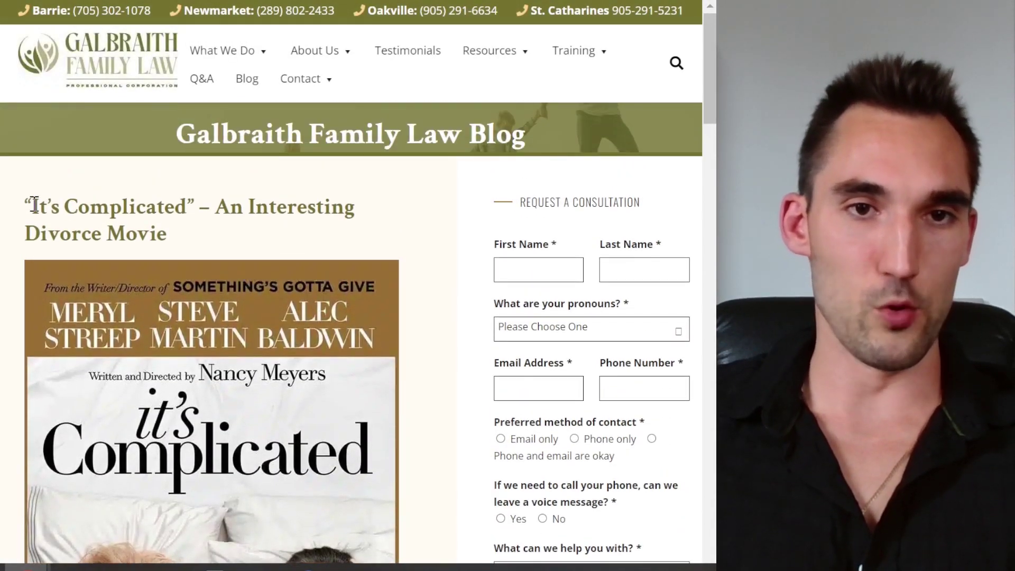
left_click_drag(34, 205, 243, 231)
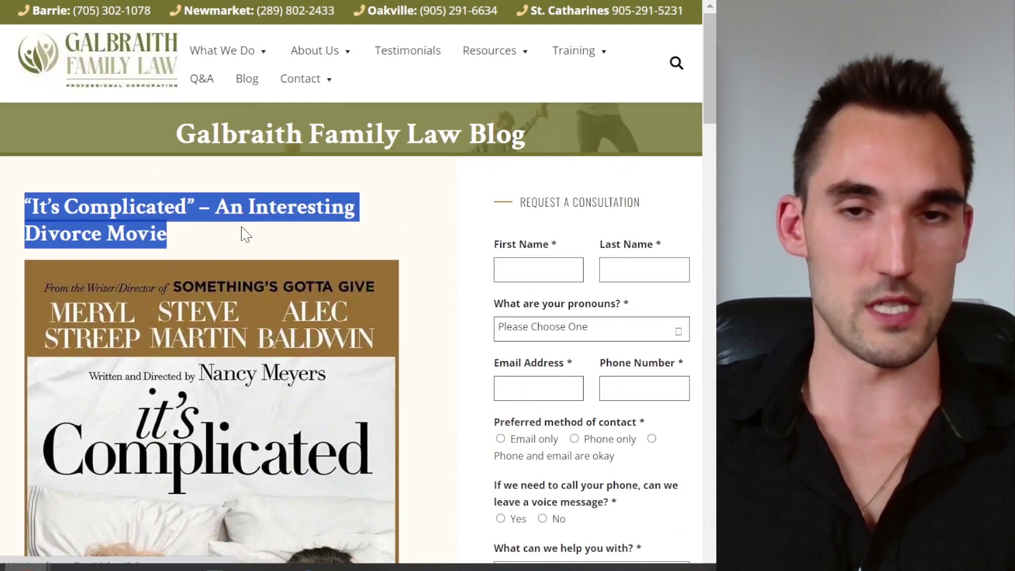
left_click(271, 228)
Step: Read through the "It's Complicated" article, highlighting its body paragraphs to judge the relevance of the content
scroll(289, 202, "down", 6)
scroll(287, 197, "down", 3)
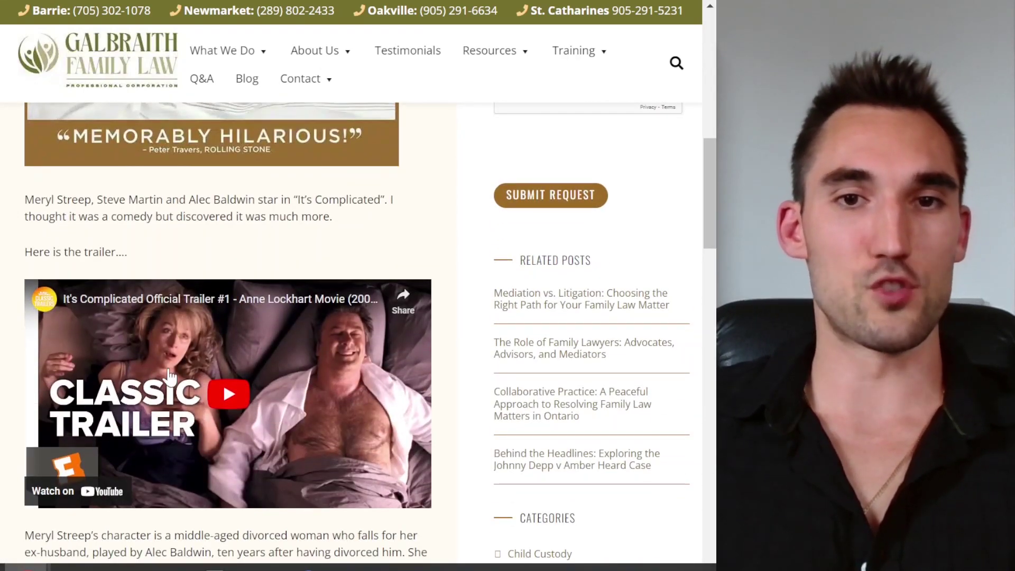
scroll(186, 218, "down", 6)
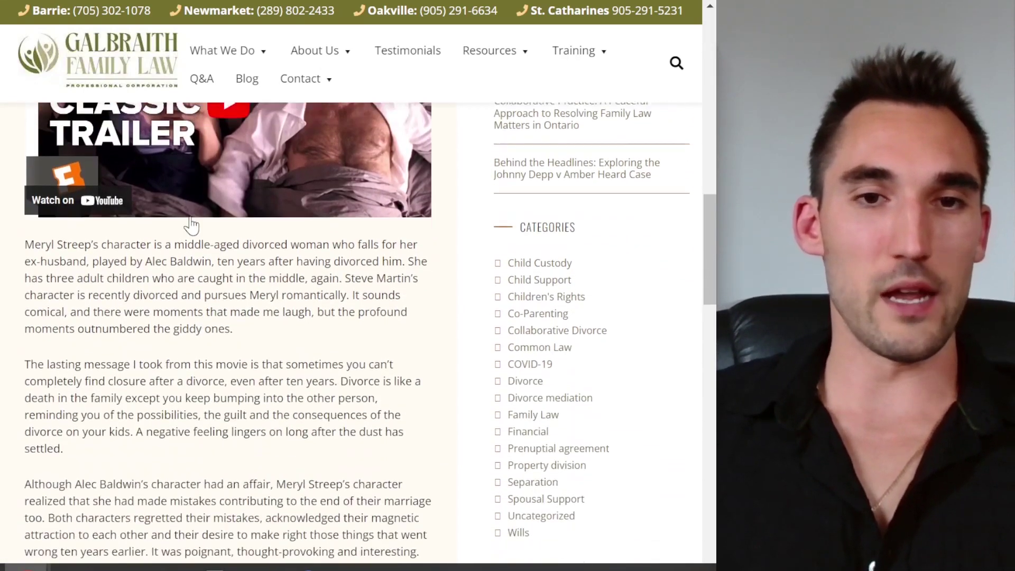
left_click_drag(99, 162, 271, 247)
scroll(275, 251, "down", 9)
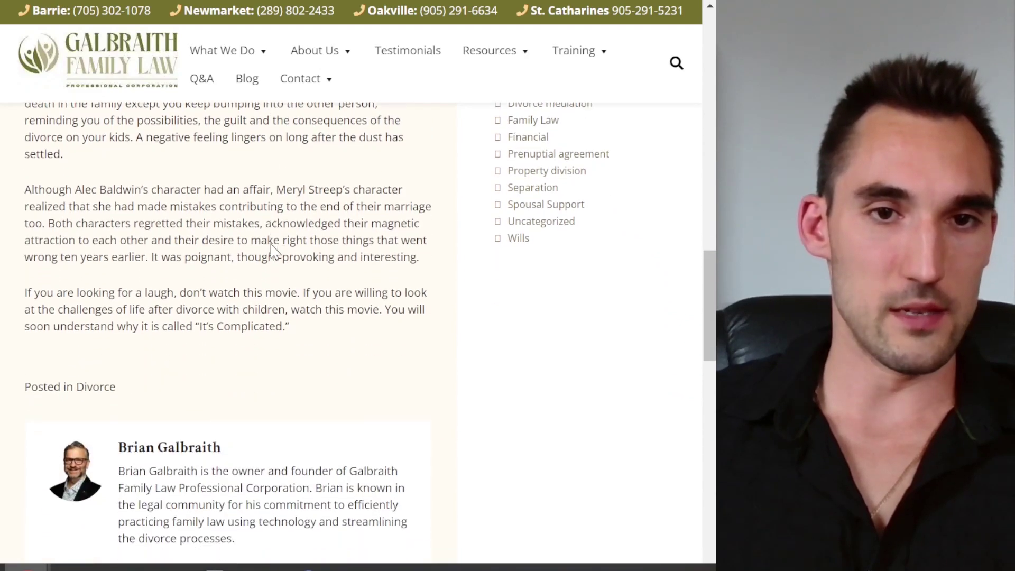
scroll(272, 322, "up", 9)
scroll(289, 446, "down", 2)
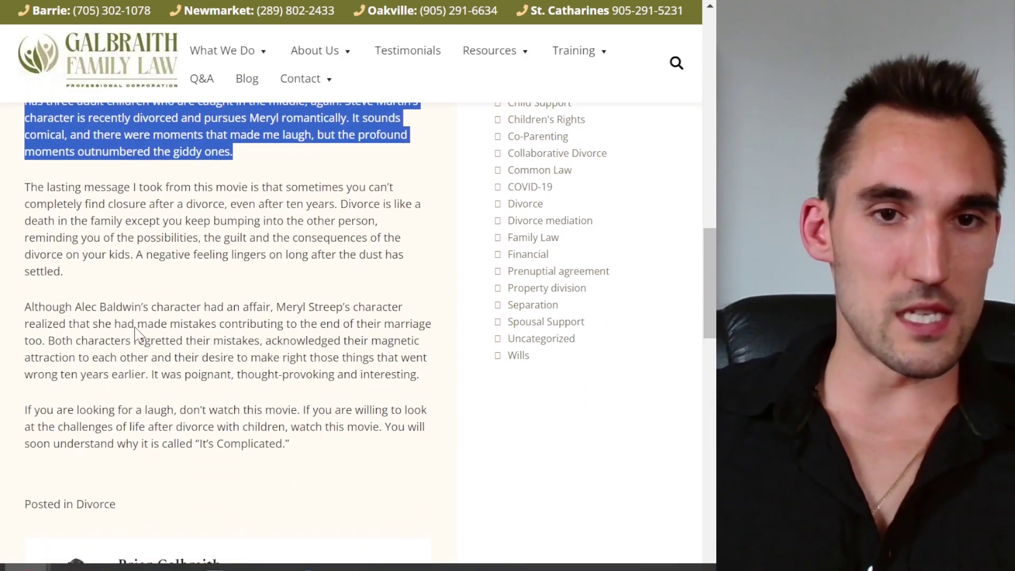
left_click_drag(102, 299, 277, 377)
left_click(277, 380)
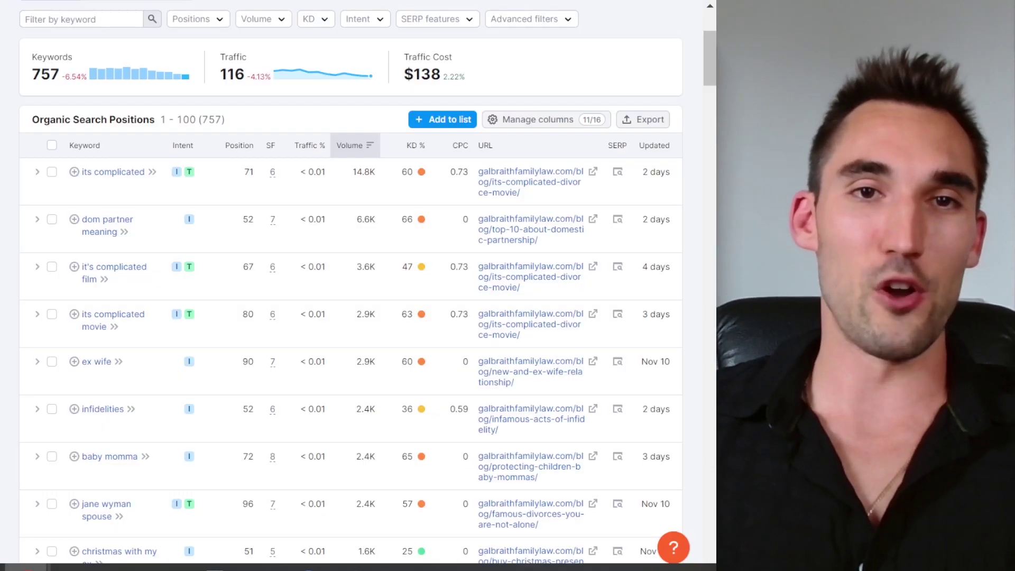
Step: Examine the site's organic keyword lists for topic relevance, intent, positions and search volume
scroll(544, 286, "down", 4)
scroll(547, 265, "down", 2)
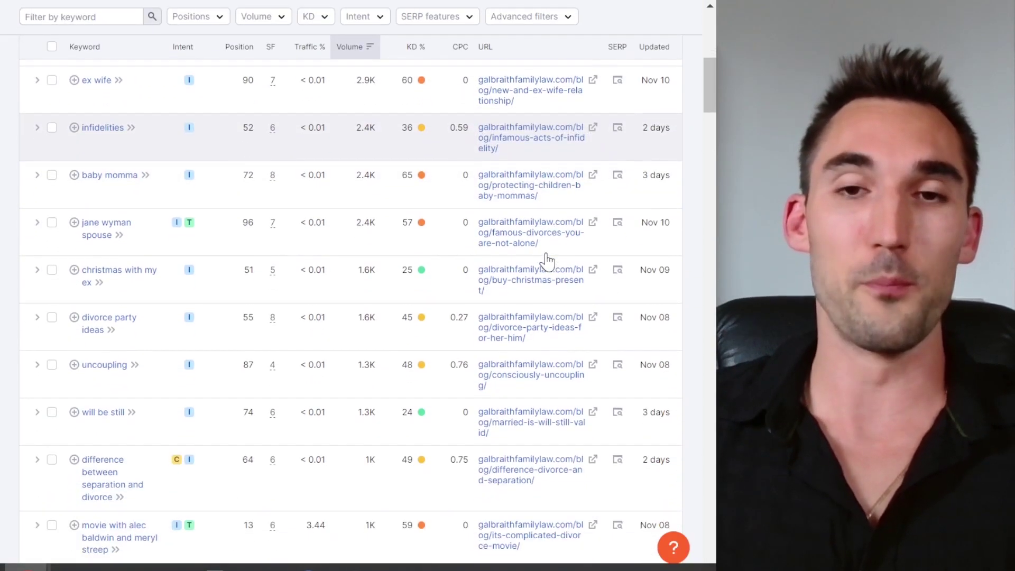
scroll(550, 237, "down", 2)
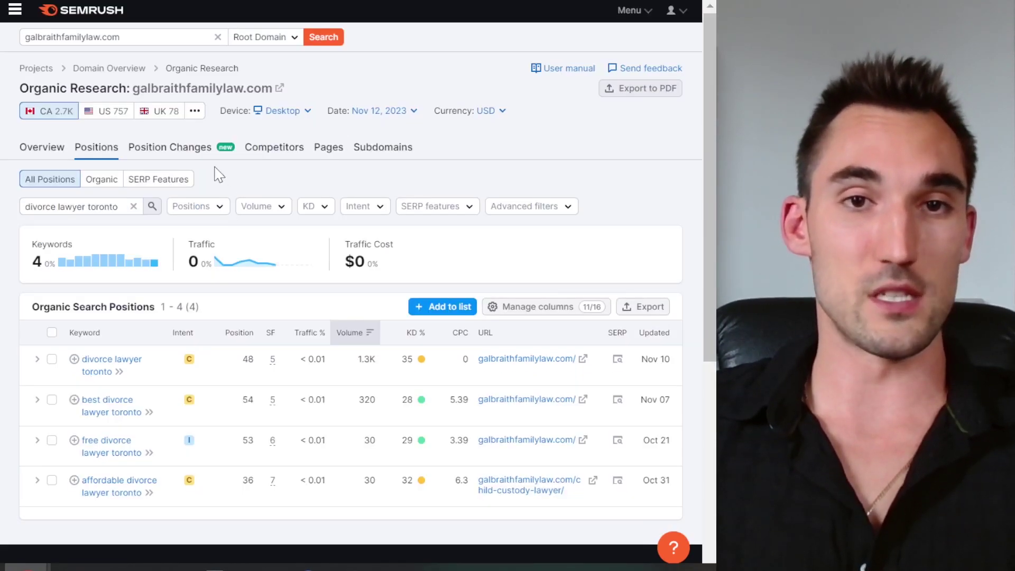
scroll(220, 190, "down", 5)
scroll(215, 209, "up", 2)
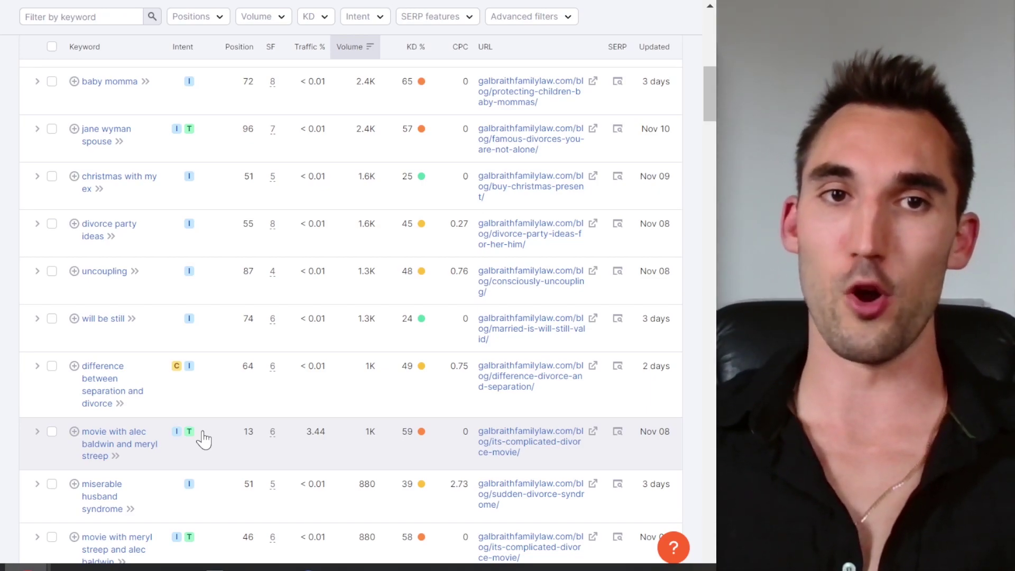
scroll(147, 403, "up", 4)
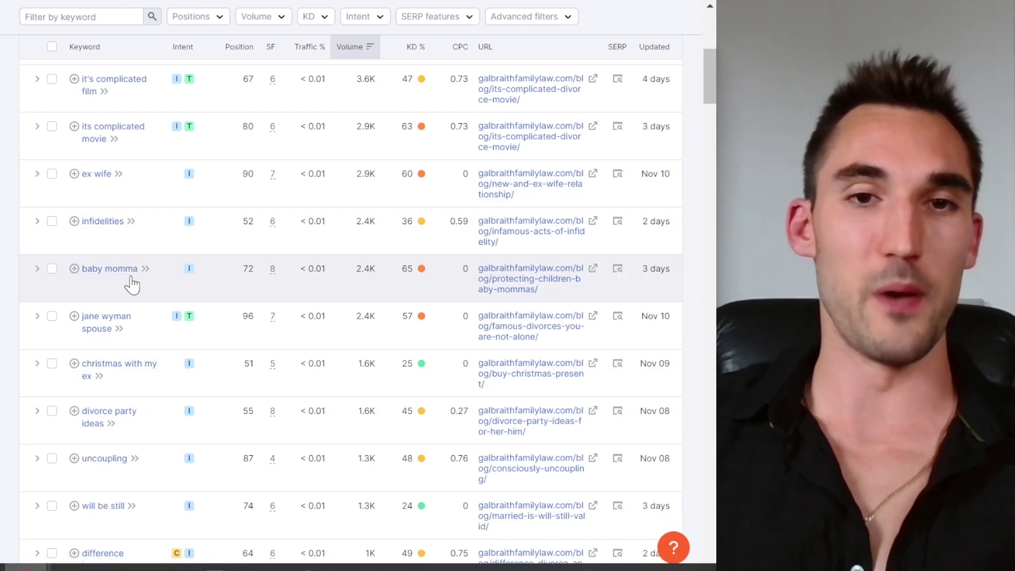
scroll(146, 297, "up", 1)
scroll(90, 214, "down", 1)
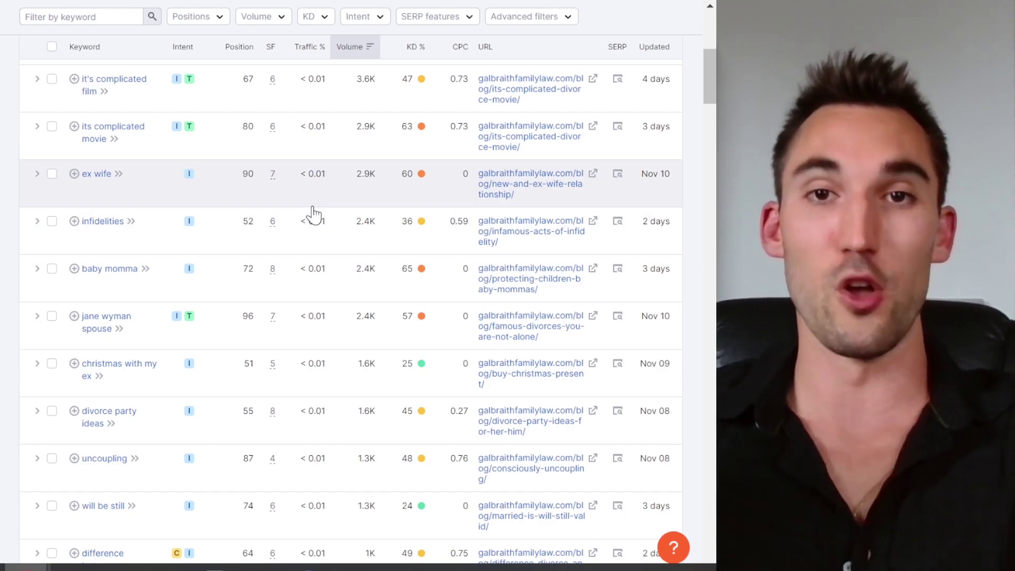
scroll(312, 214, "down", 4)
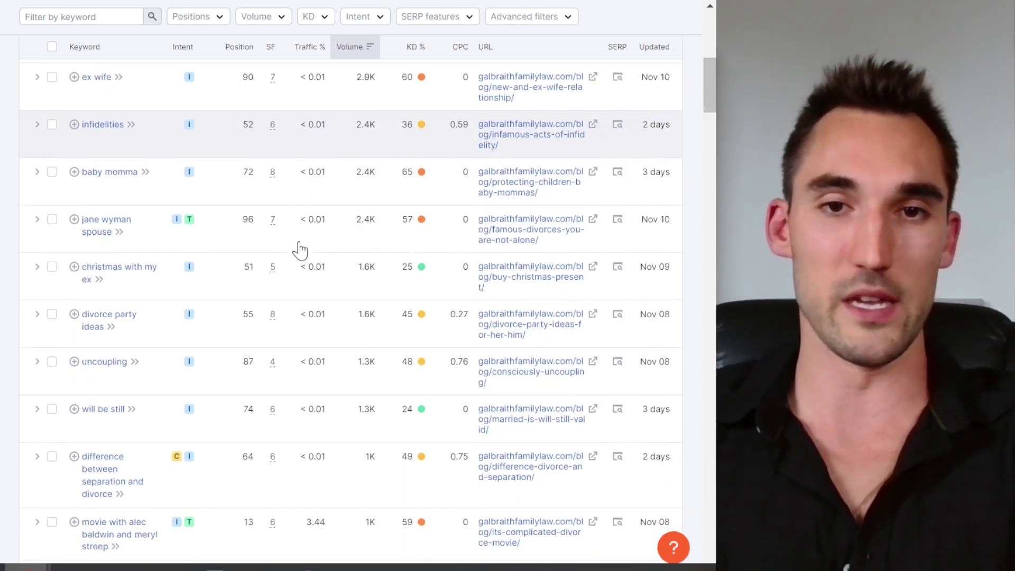
mouse_move(364, 276)
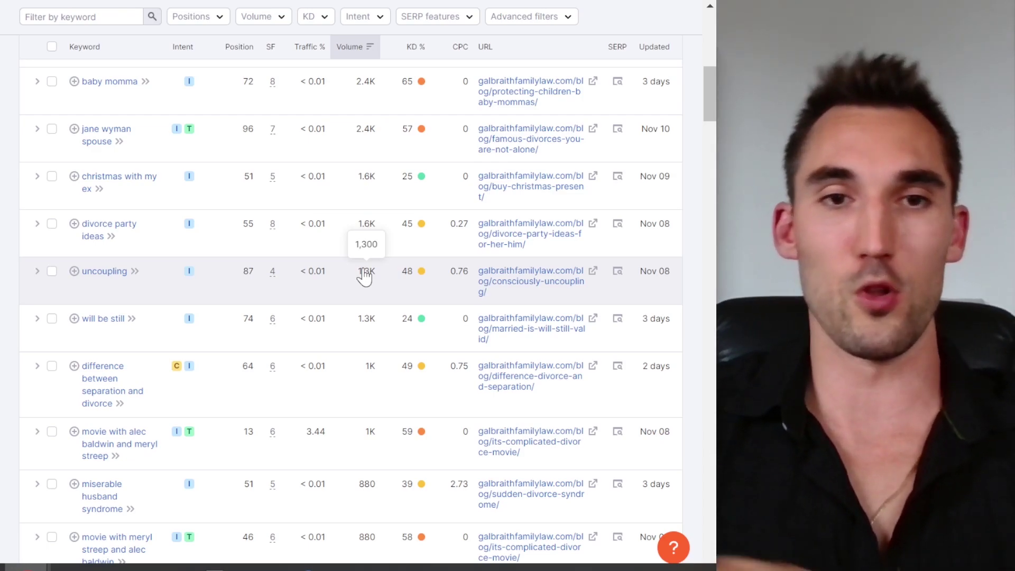
scroll(243, 211, "up", 10)
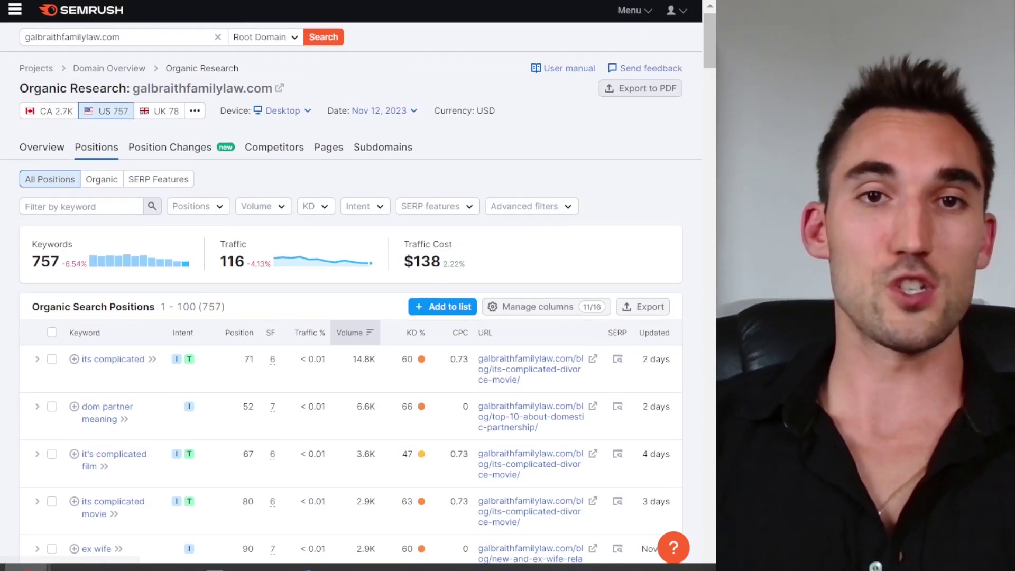
Step: Run a keyword overview for "divorce law" and look through its keyword variations and questions
left_click(91, 21)
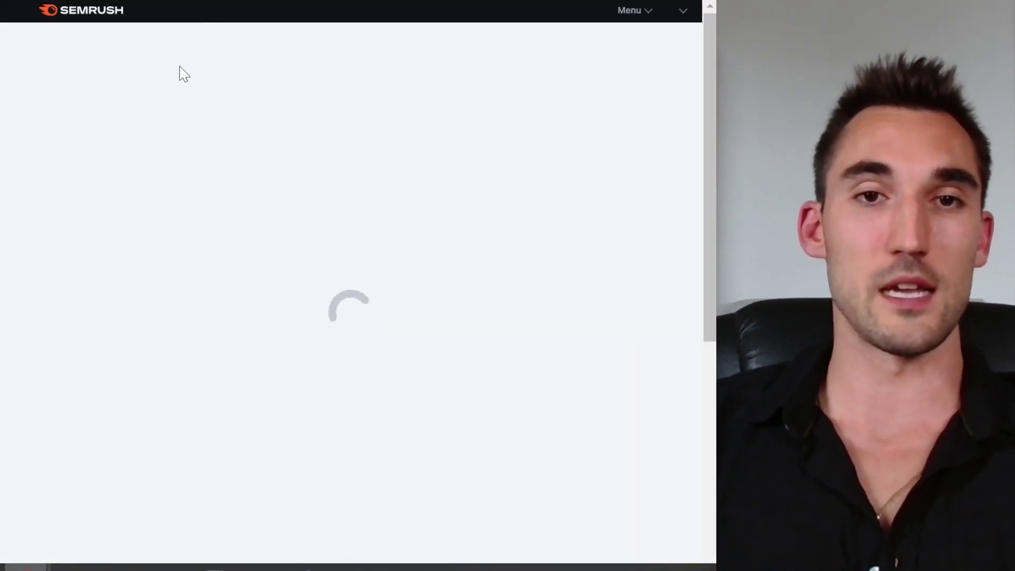
left_click(172, 38)
type("d")
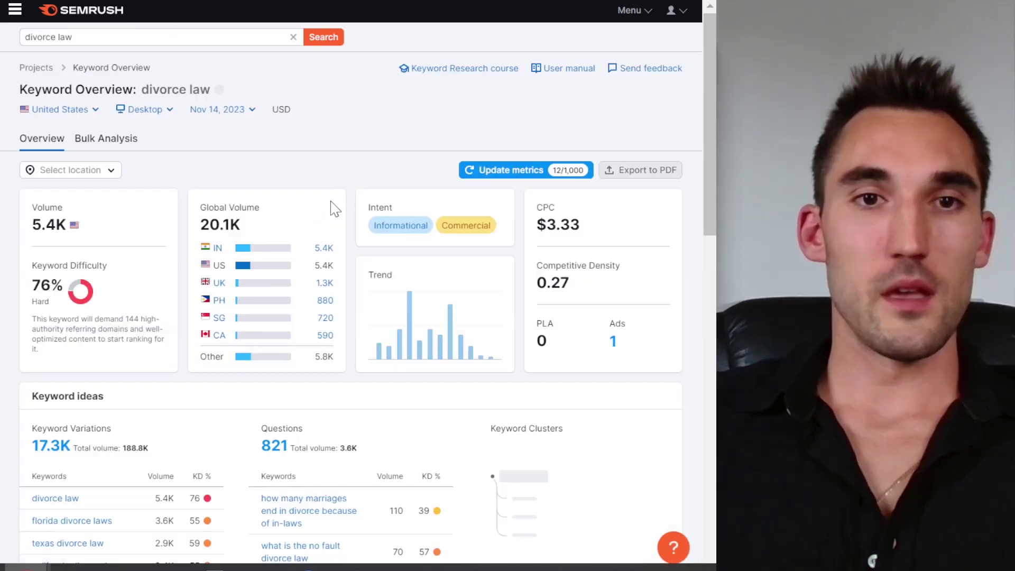
scroll(333, 208, "down", 5)
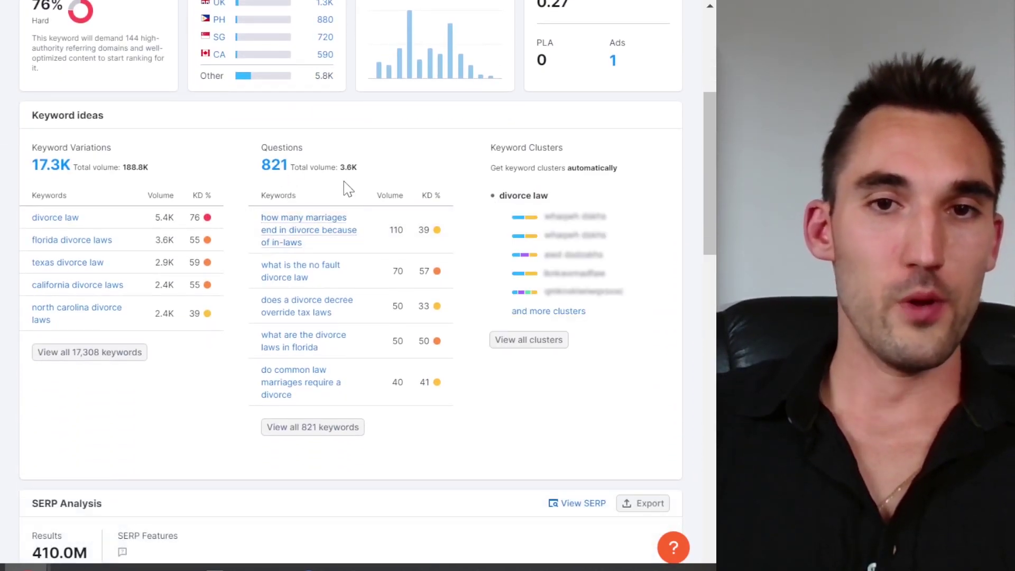
scroll(344, 188, "down", 2)
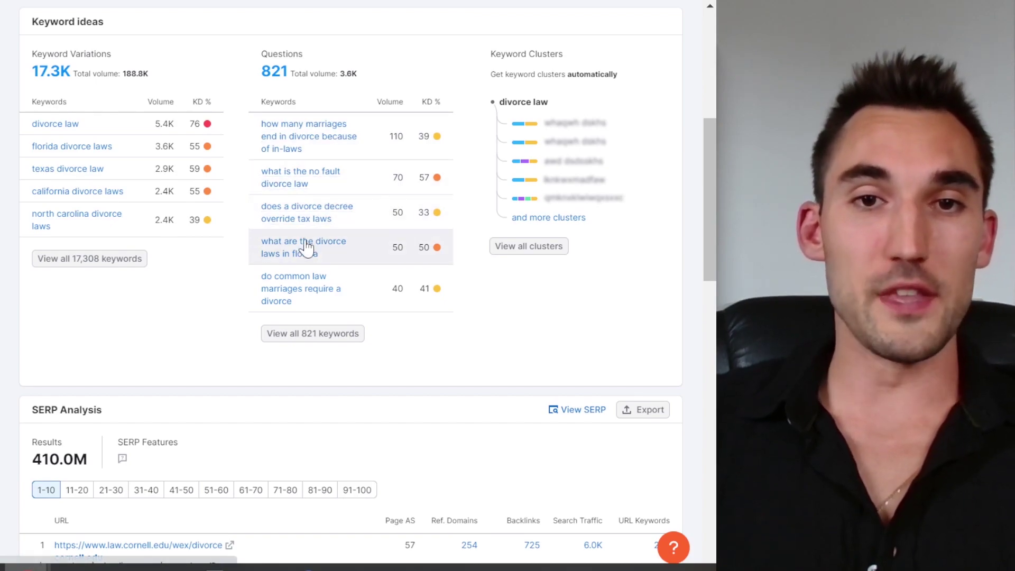
Step: Switch the "divorce law" keyword overview from the United States to Canada
scroll(150, 225, "up", 5)
scroll(63, 102, "up", 1)
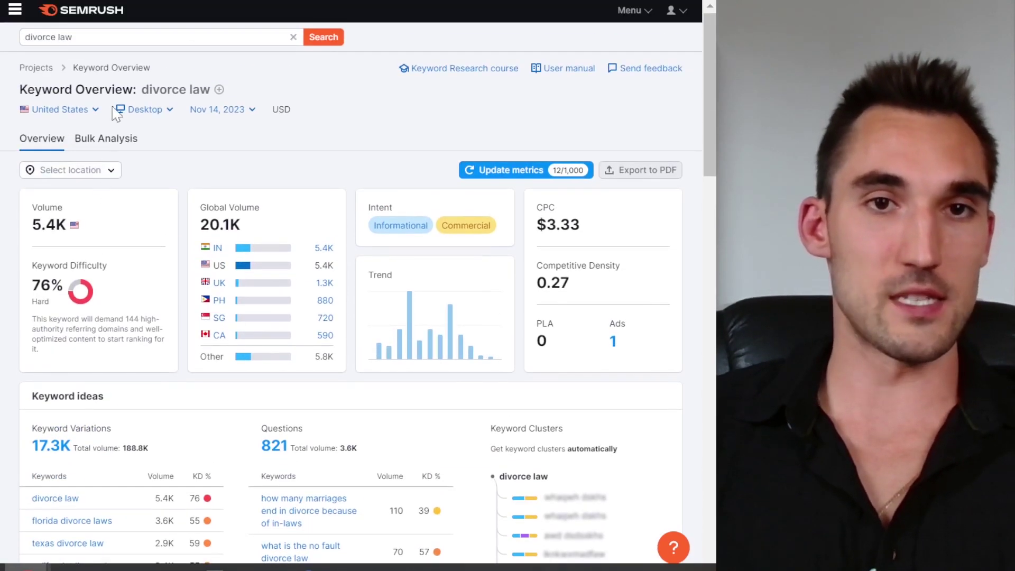
left_click(76, 112)
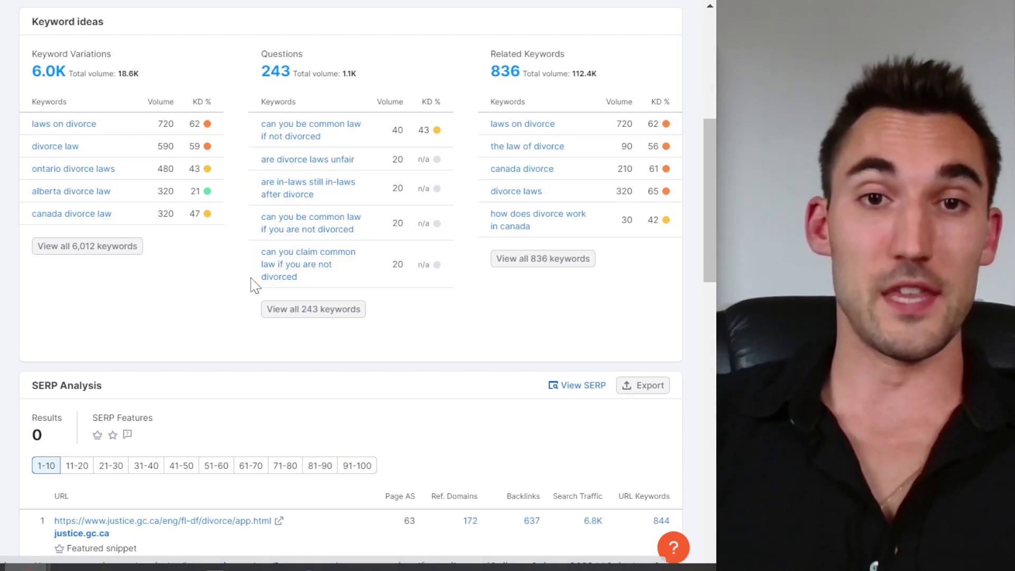
Step: Highlight the question "can you be common law if not divorced" and review the Canadian metrics and keyword ideas
left_click_drag(260, 126, 357, 140)
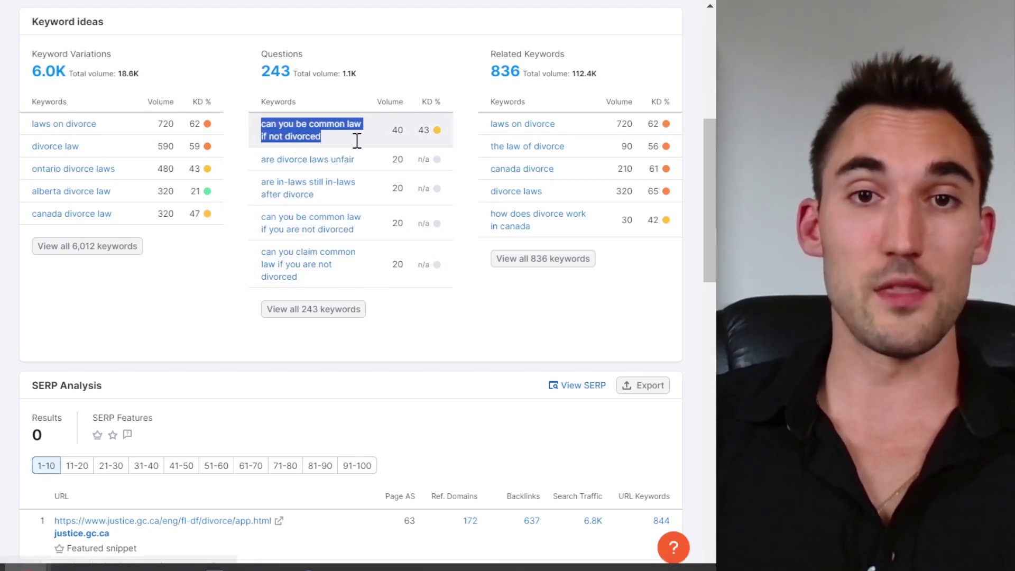
left_click(356, 139)
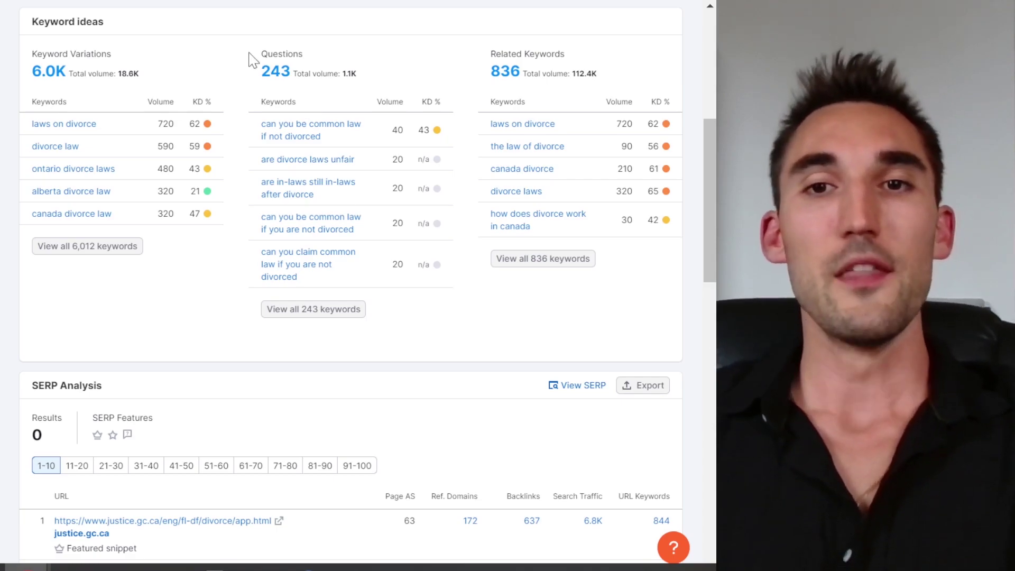
scroll(423, 190, "up", 7)
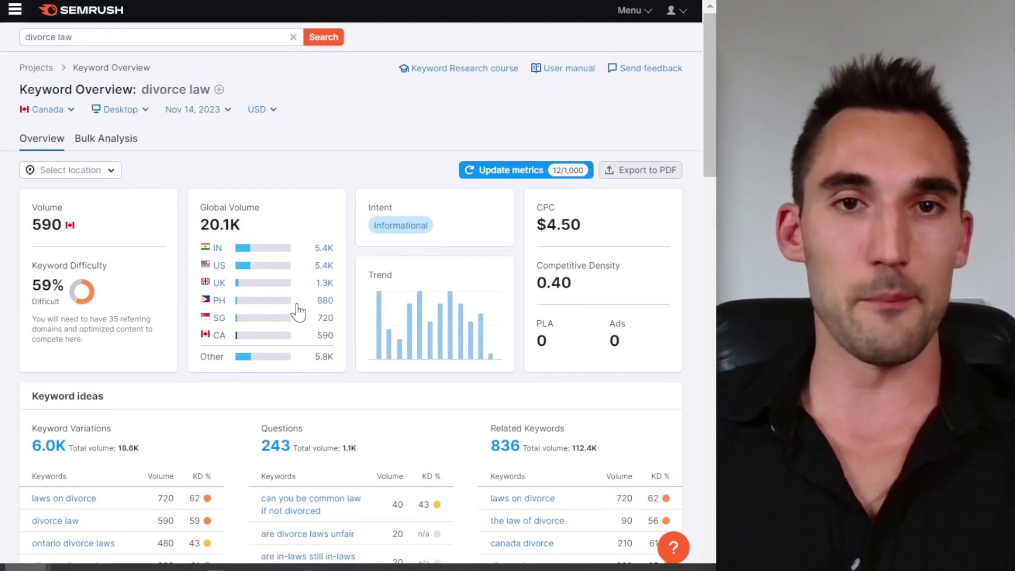
scroll(370, 212, "down", 5)
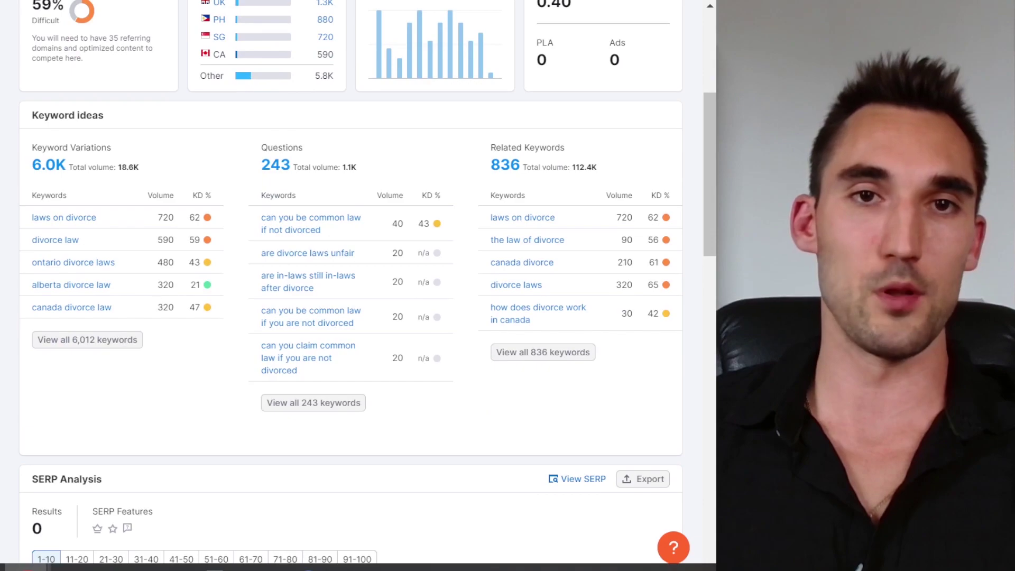